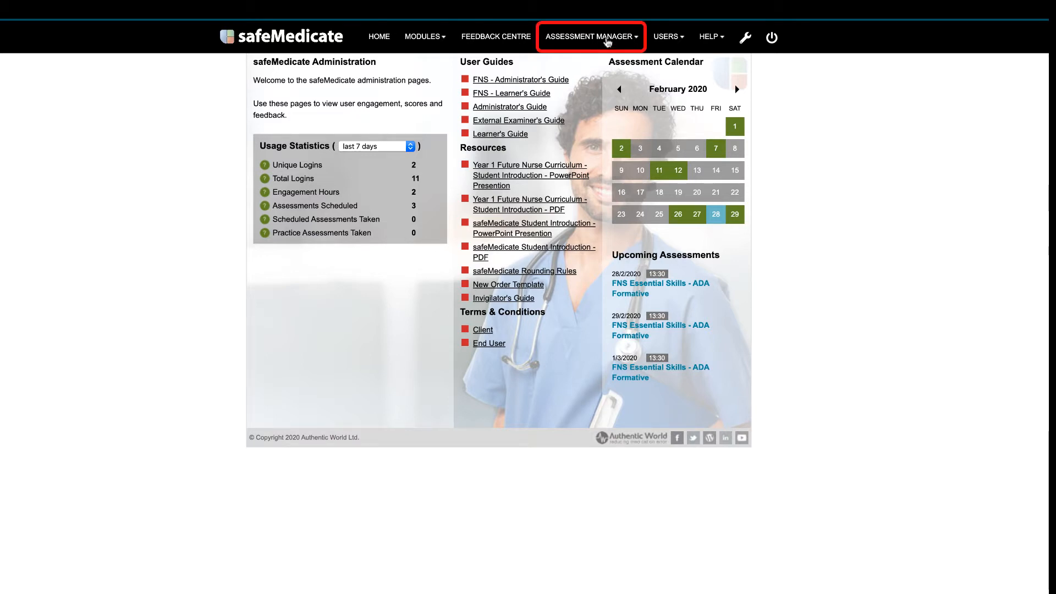
Step: Start booking an assessment and choose FNS Essential Skills - ADA as the assessment
left_click(607, 42)
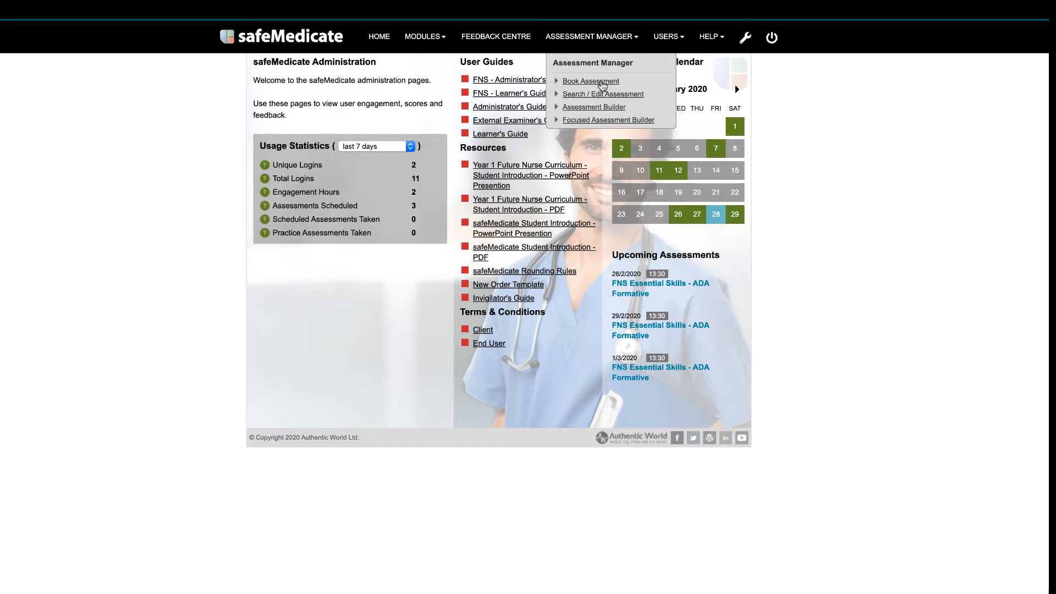
left_click(602, 85)
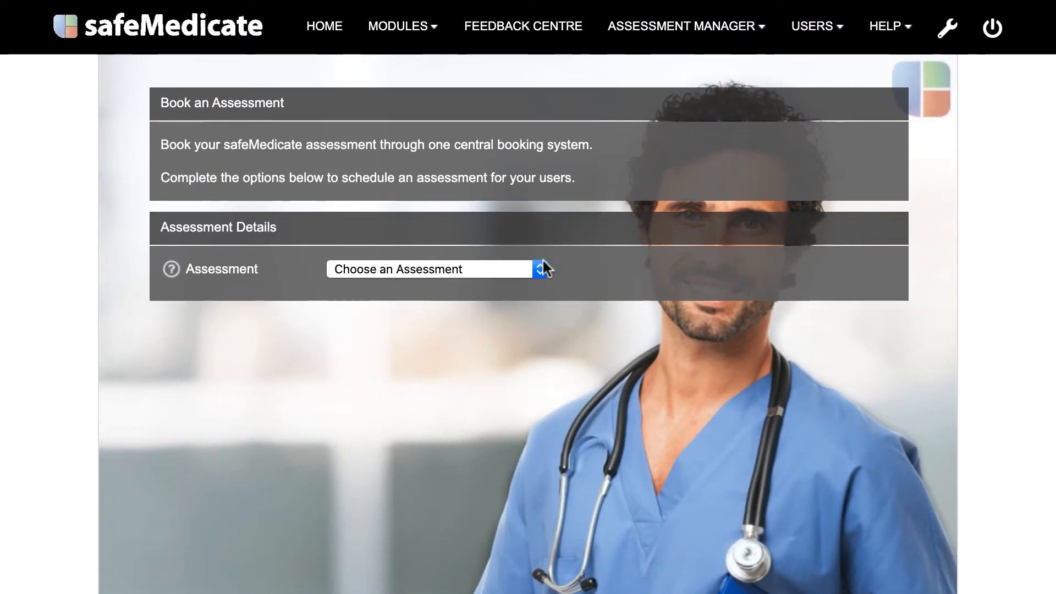
left_click(543, 262)
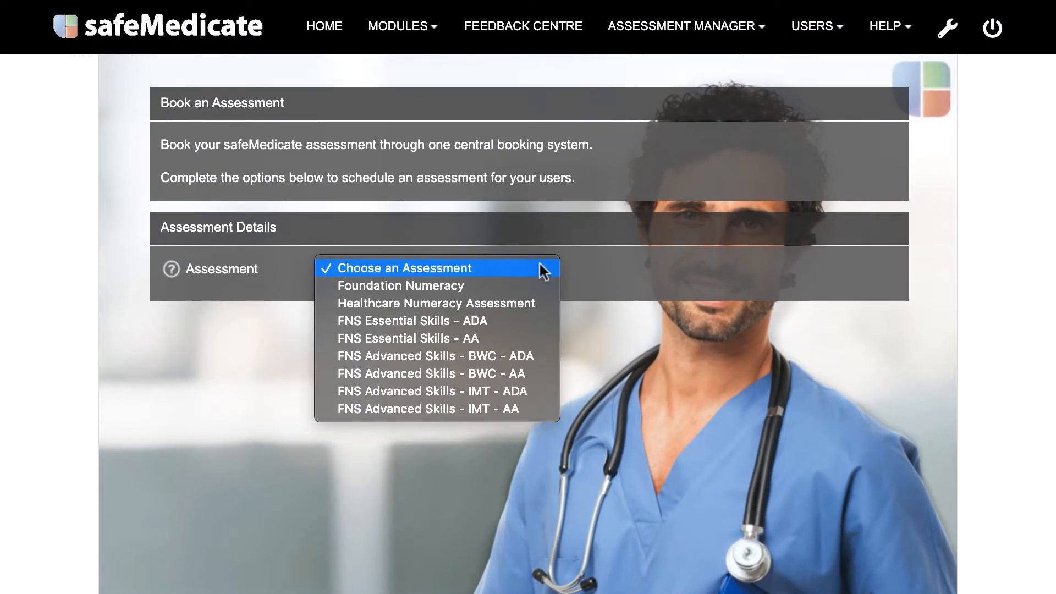
left_click(527, 319)
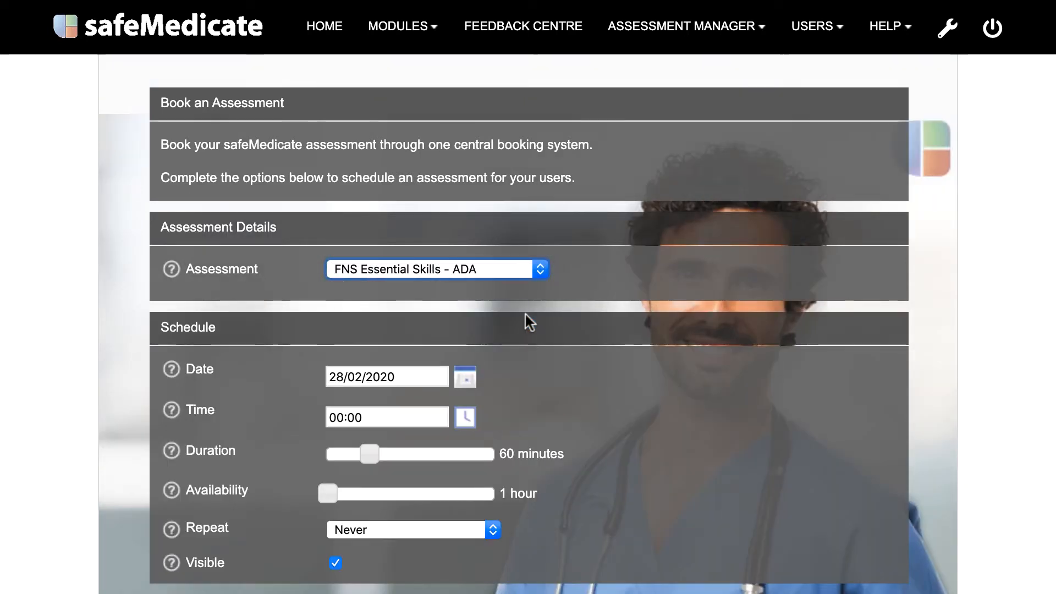
Step: Schedule the assessment for 03/03/2020 at 14:00
left_click(467, 378)
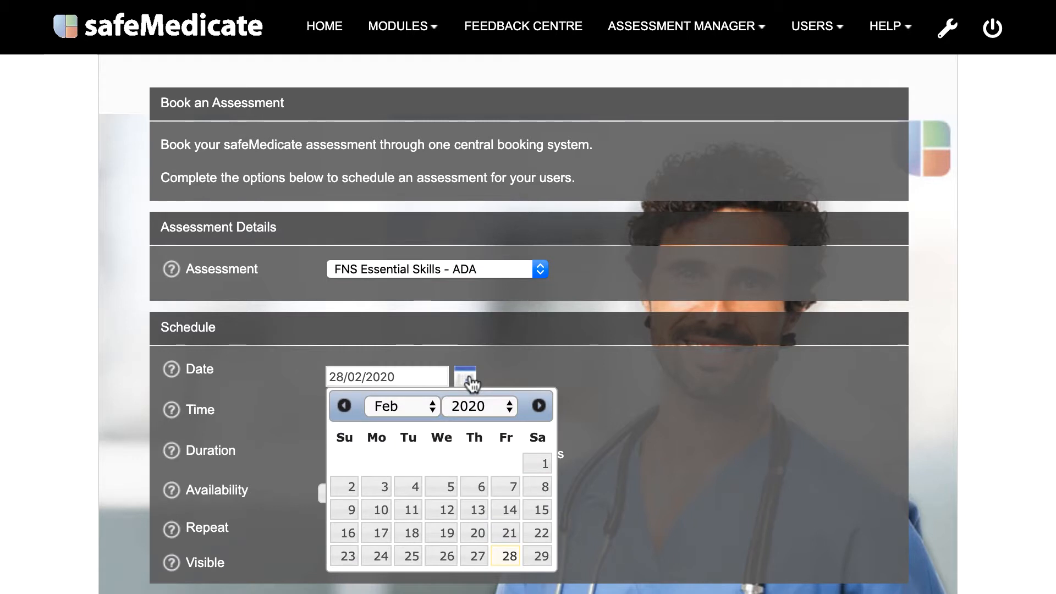
left_click(392, 402)
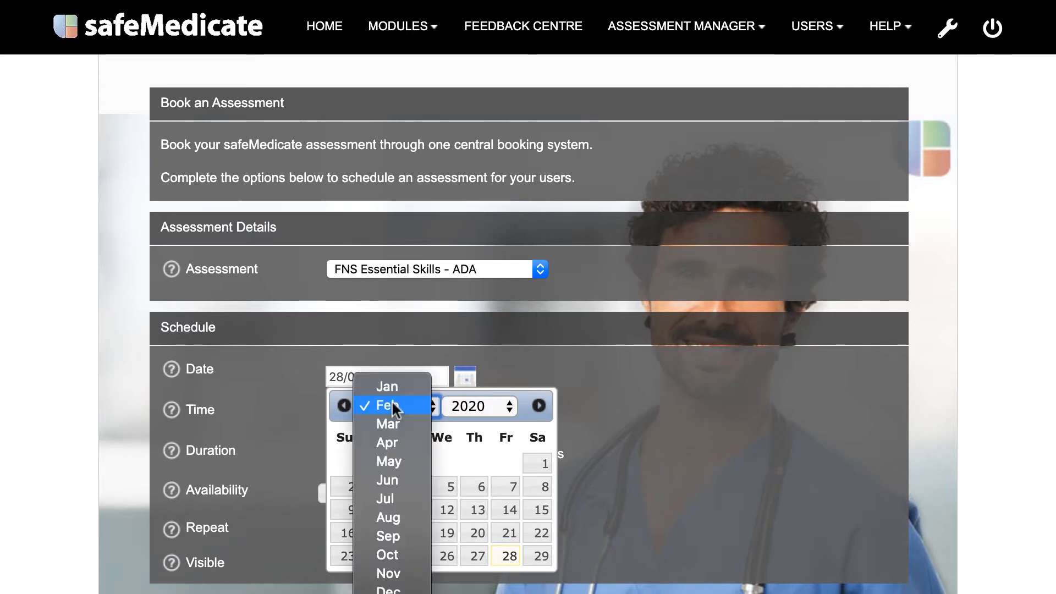
left_click(391, 422)
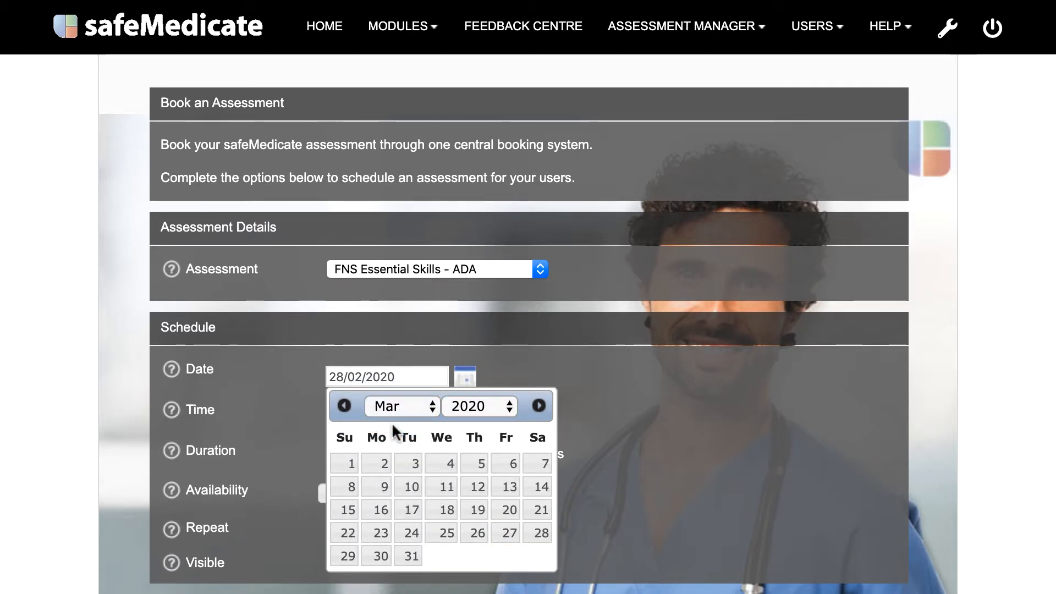
left_click(410, 463)
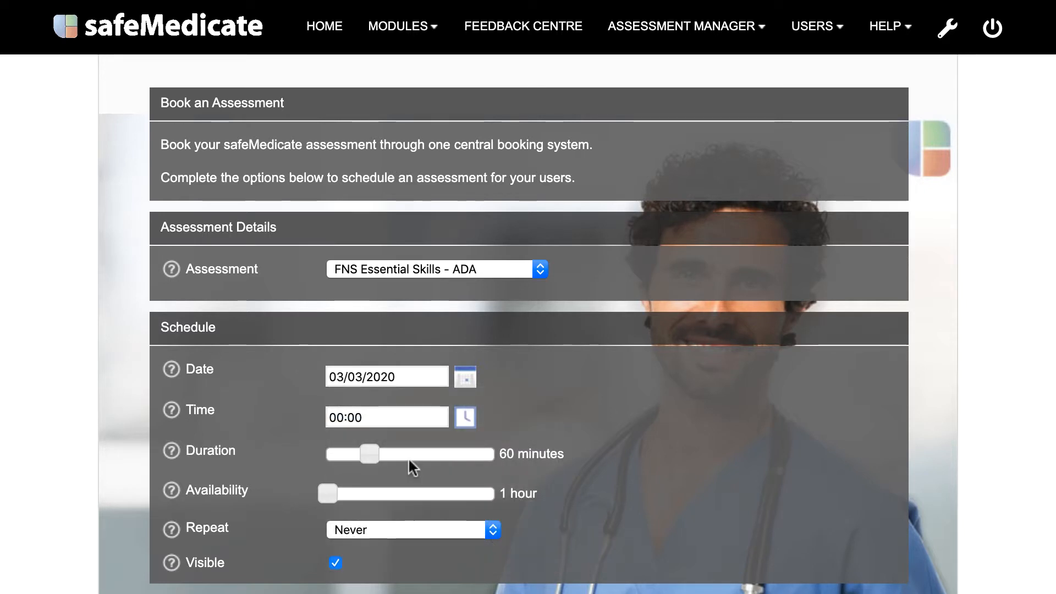
left_click(465, 417)
left_click_drag(405, 502, 488, 503)
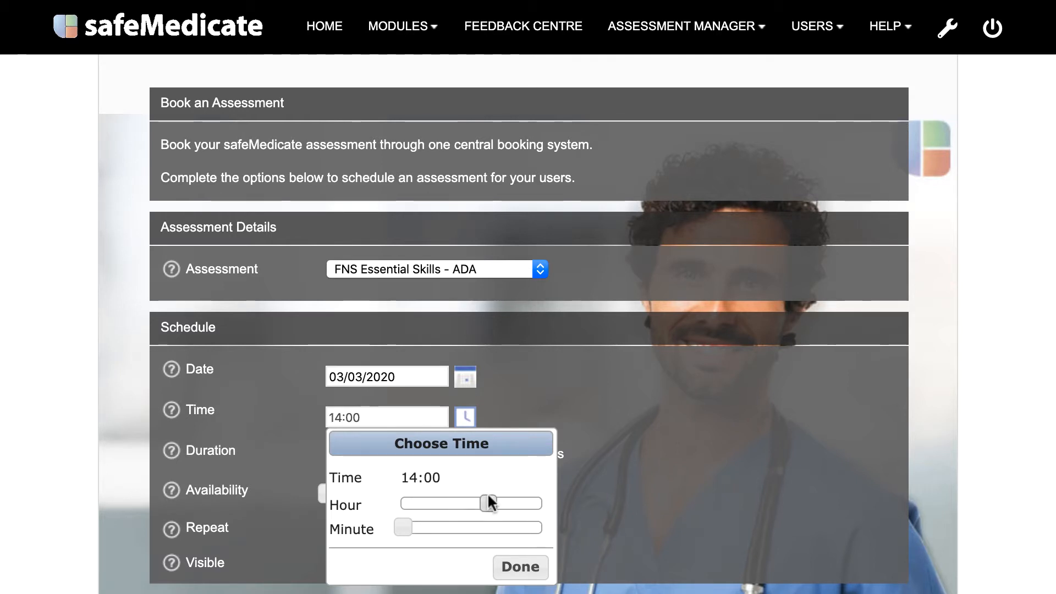
left_click(510, 566)
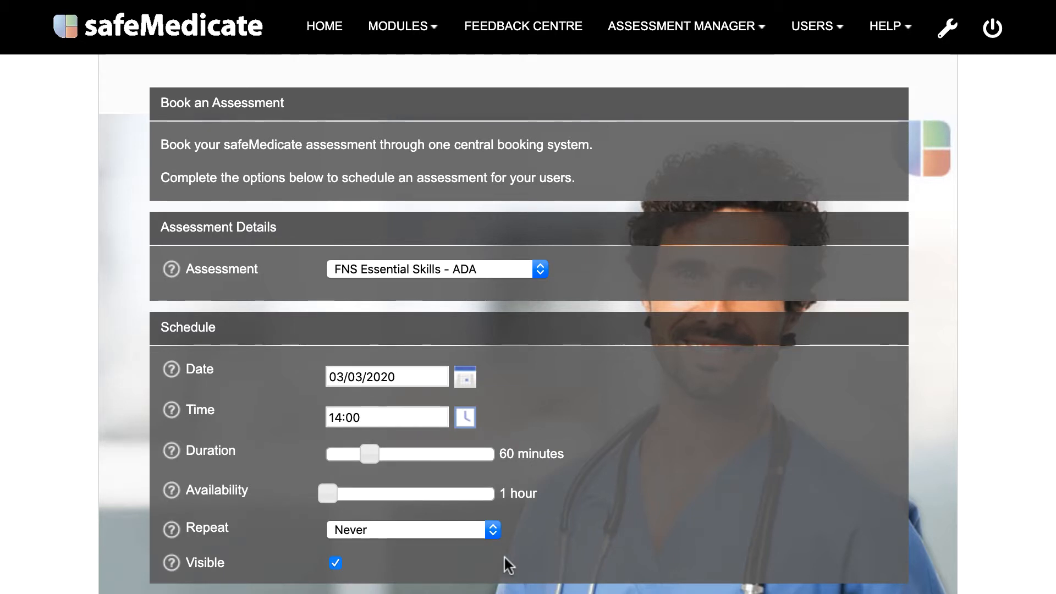
Step: Set the duration to 120 minutes and availability to 8 hours, keeping repeat at Never and the booking visible
left_click_drag(373, 457, 414, 458)
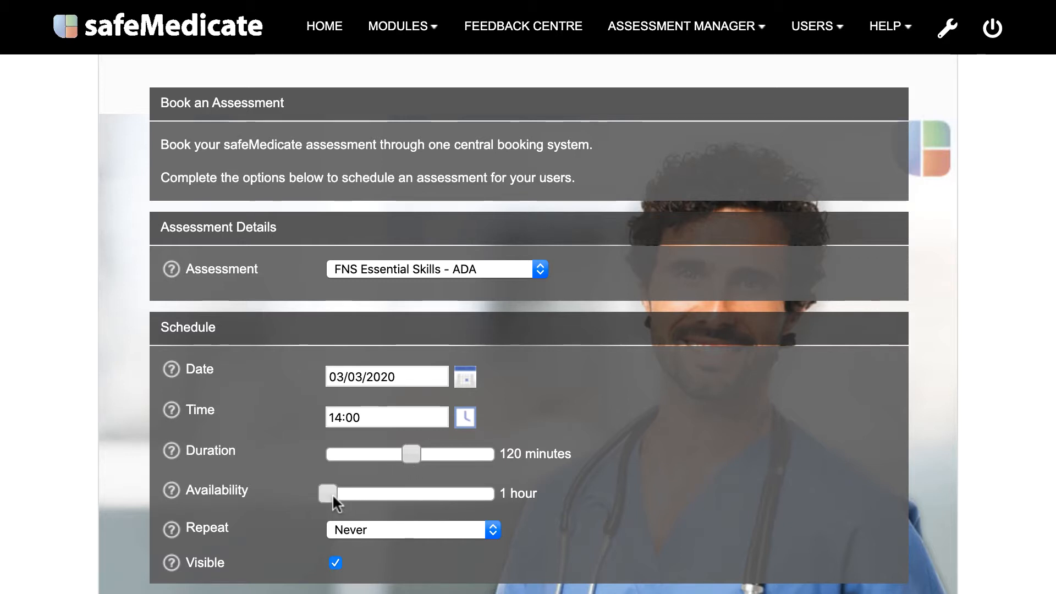
left_click_drag(332, 493, 381, 494)
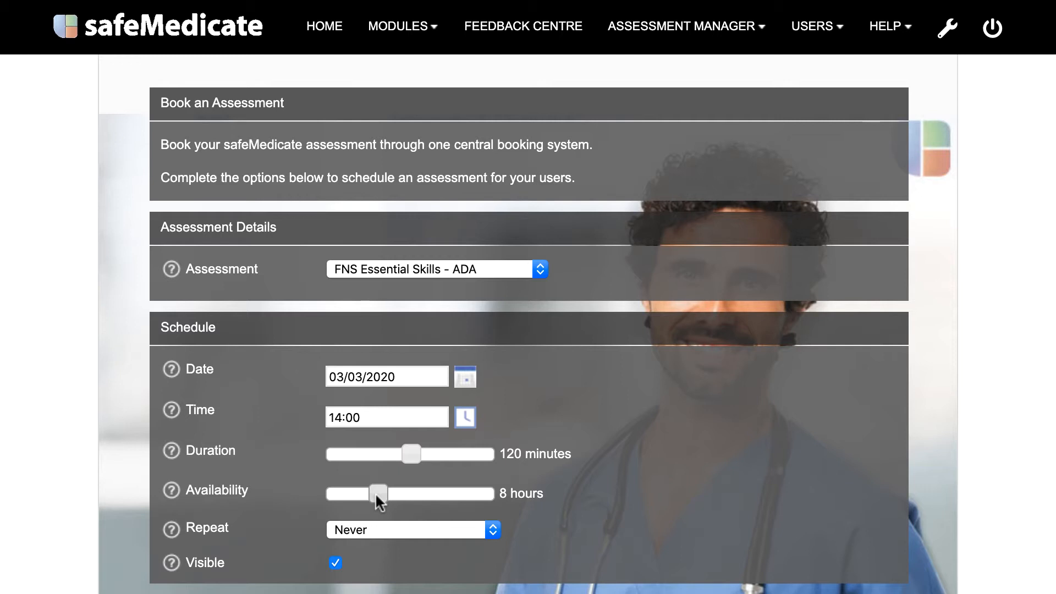
left_click(392, 529)
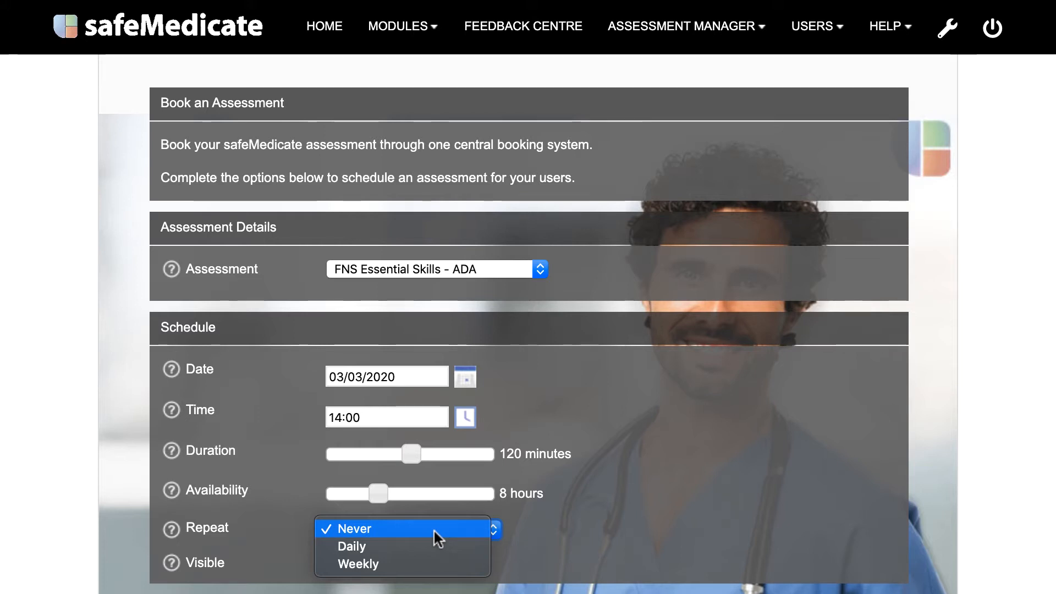
left_click(434, 529)
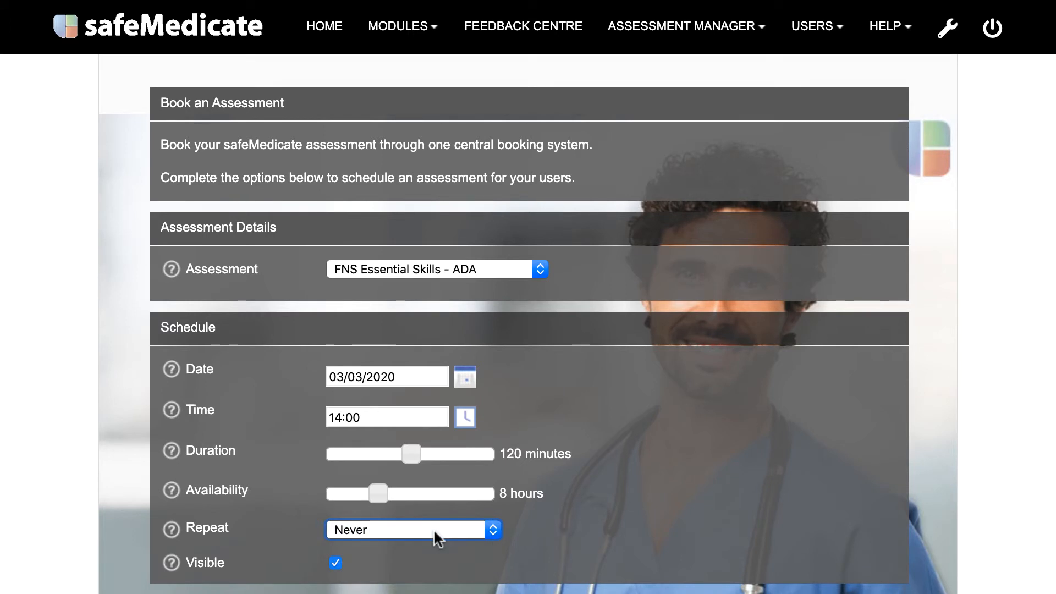
left_click(334, 563)
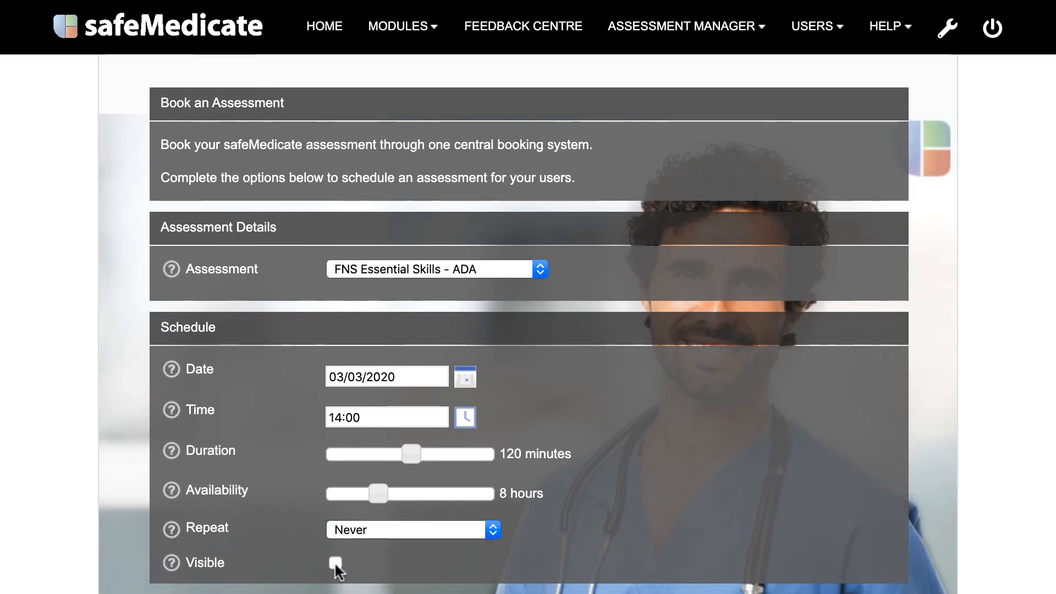
left_click(335, 563)
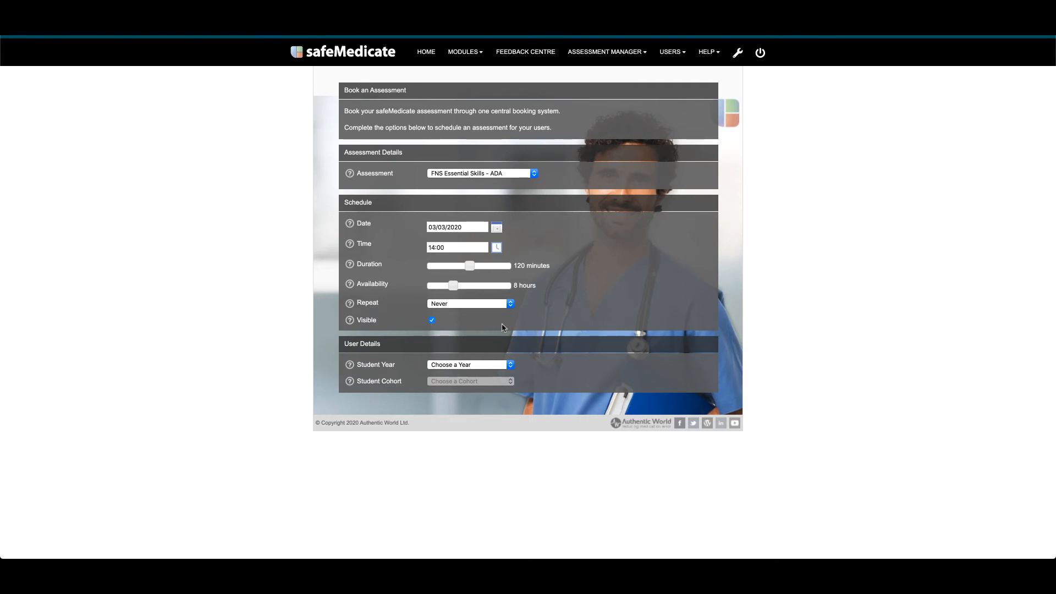
Step: Assign the assessment to student year 2017, cohort B, All Groups
left_click(510, 364)
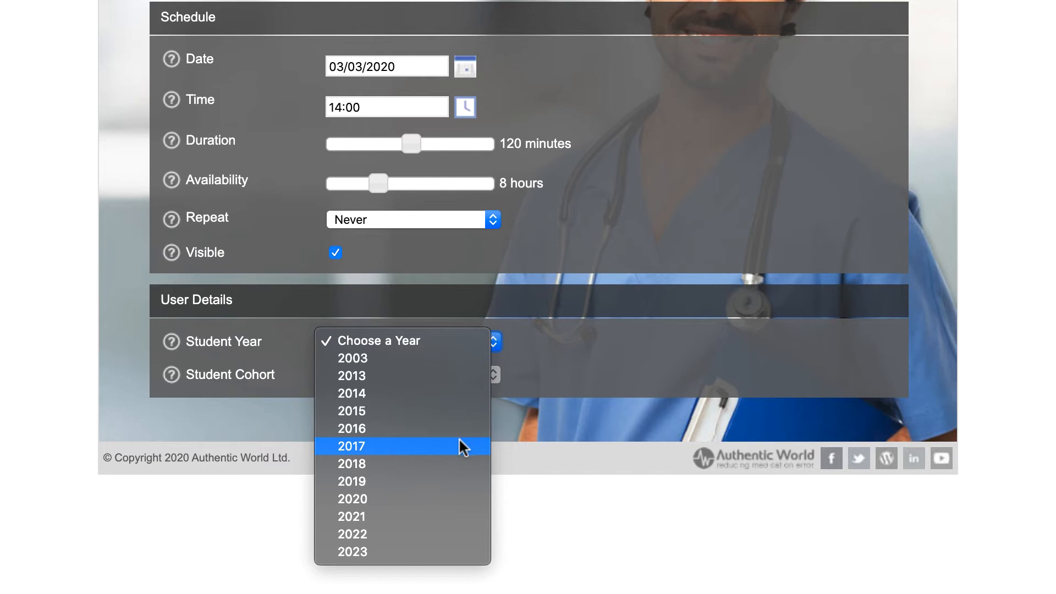
left_click(460, 438)
left_click(471, 375)
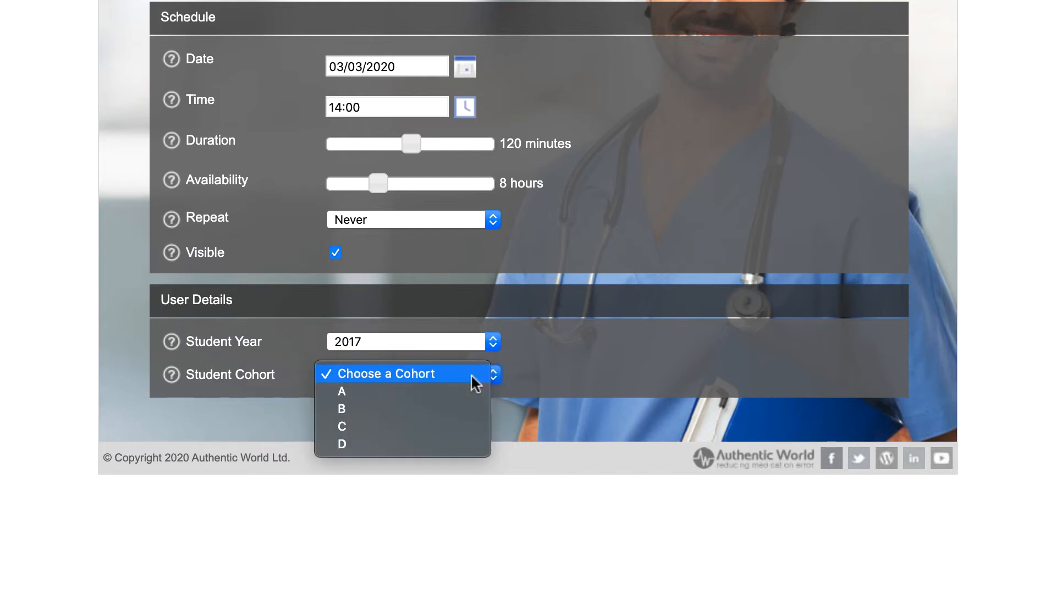
left_click(463, 408)
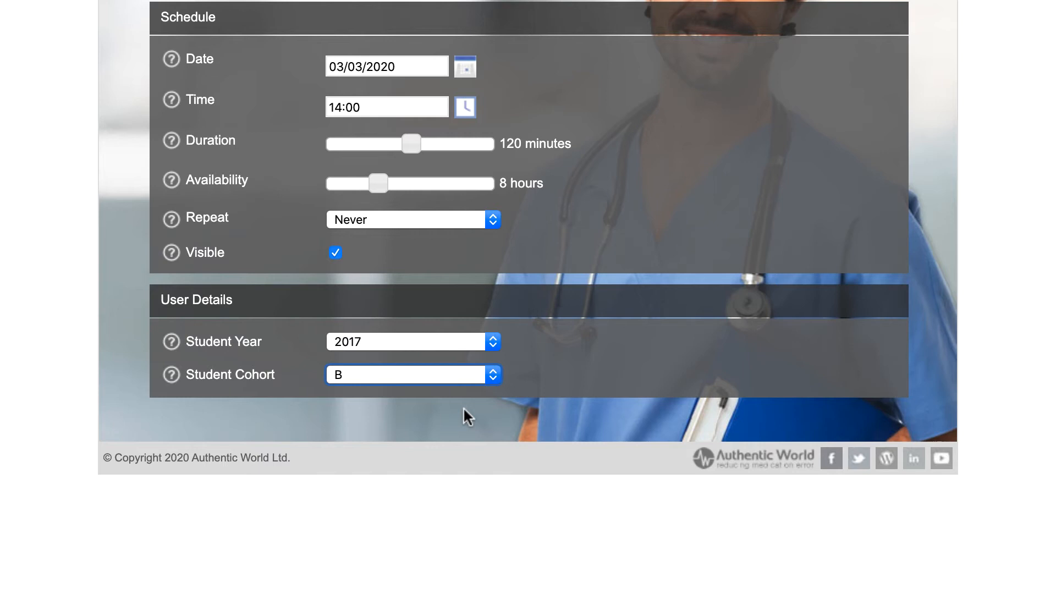
left_click(472, 412)
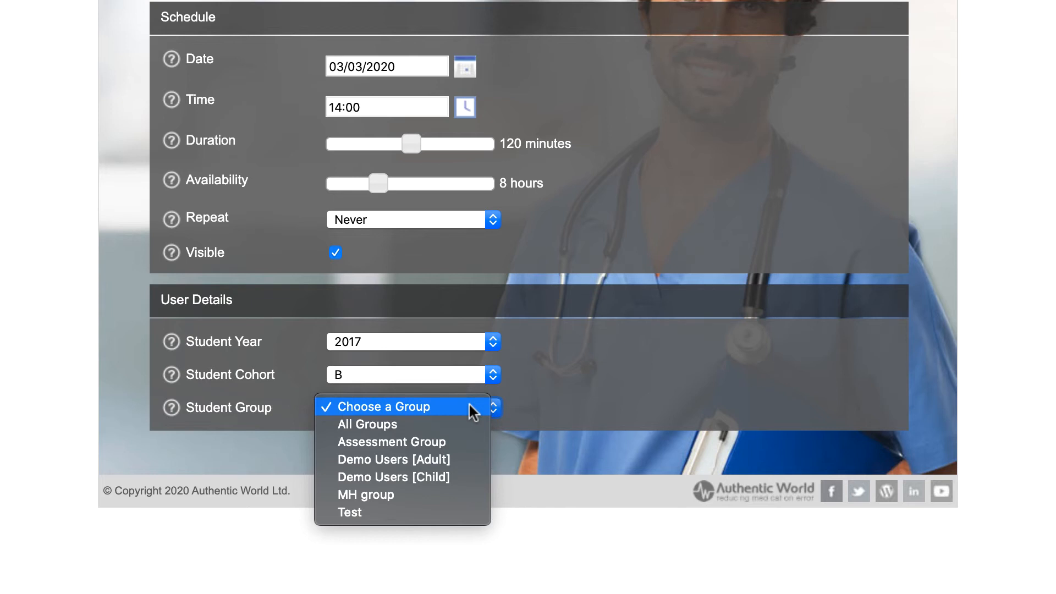
left_click(469, 422)
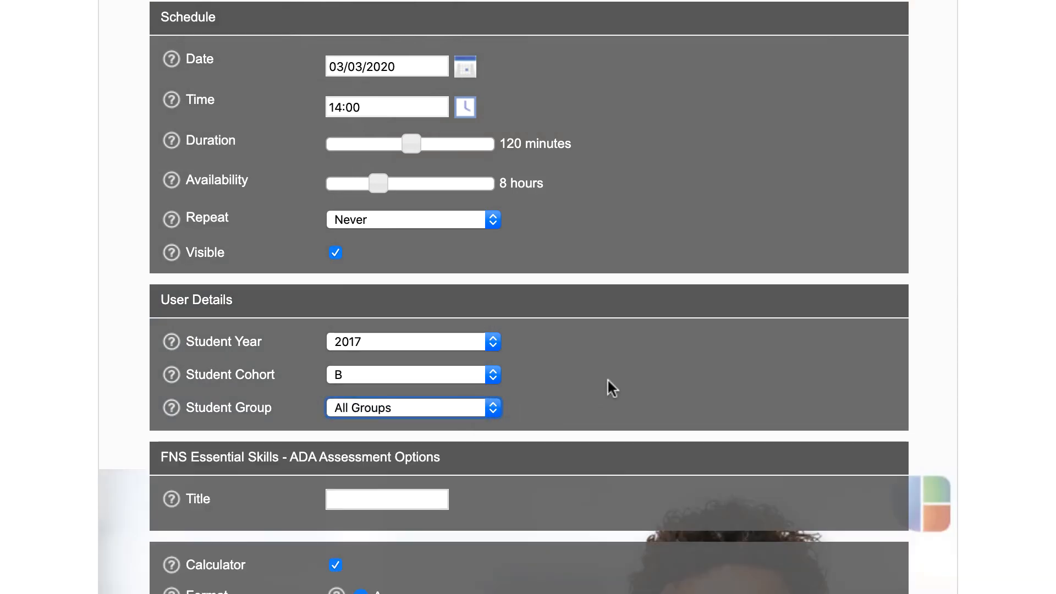
Step: Title the assessment "test" and keep the calculator enabled
scroll(607, 380, "down", 8)
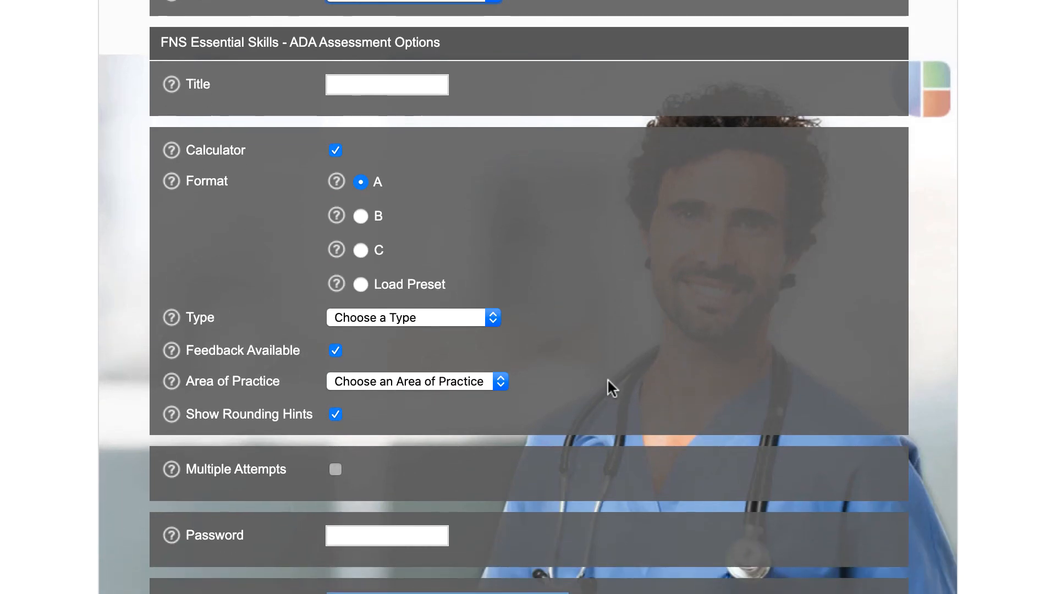
left_click(414, 88)
type("te")
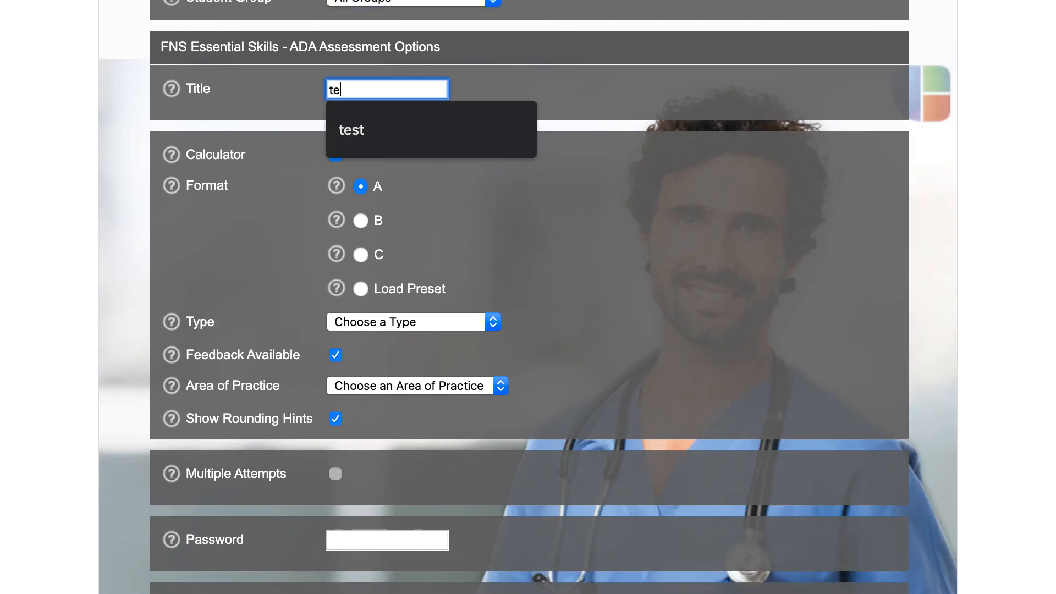
type("st")
left_click(488, 104)
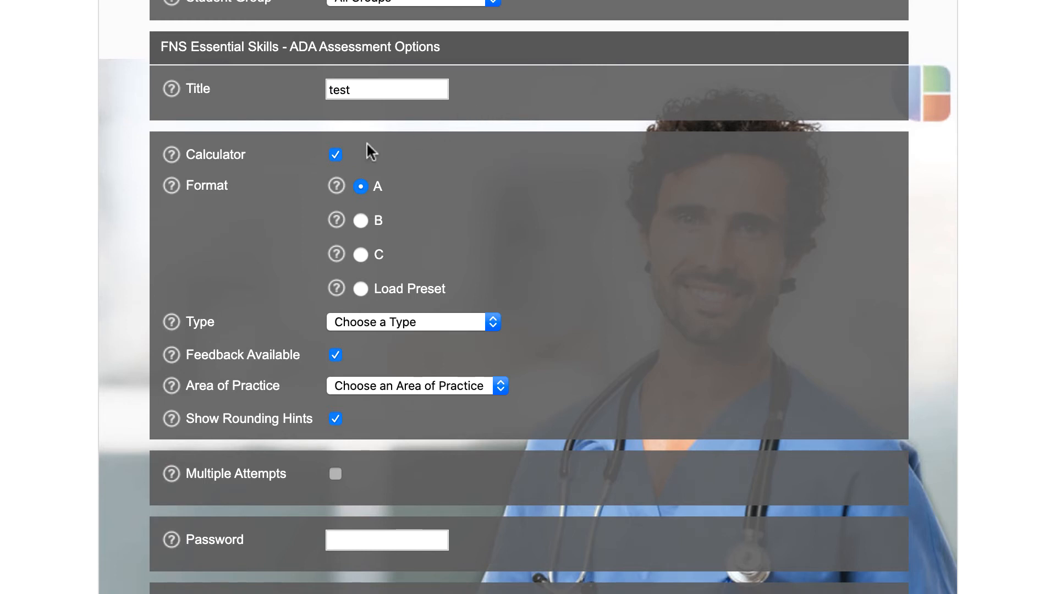
left_click(334, 155)
Step: Read the help explanations for assessment formats A, B and C
left_click(336, 187)
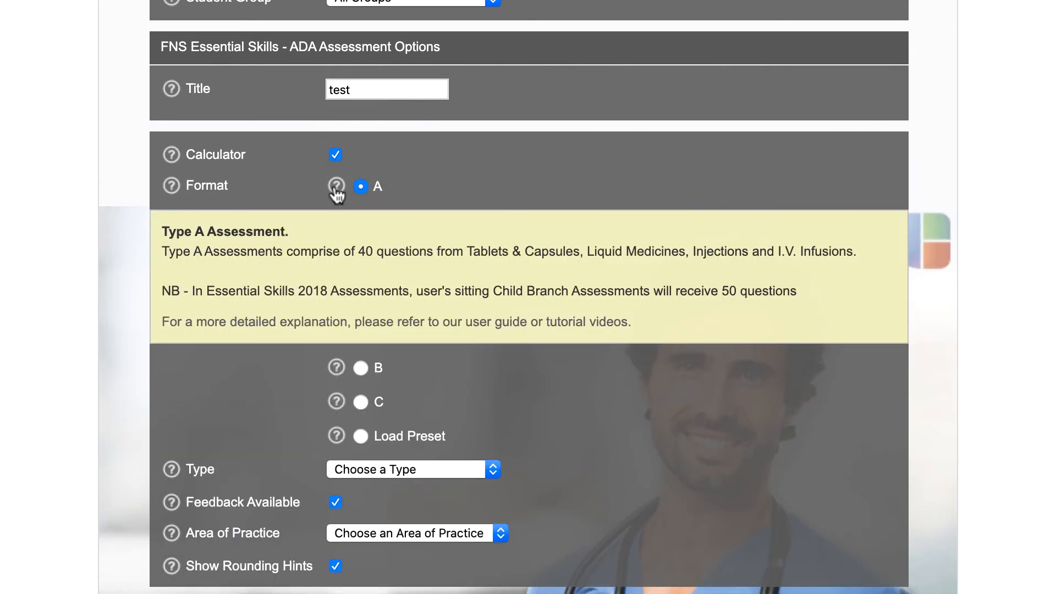
left_click(336, 187)
left_click(336, 220)
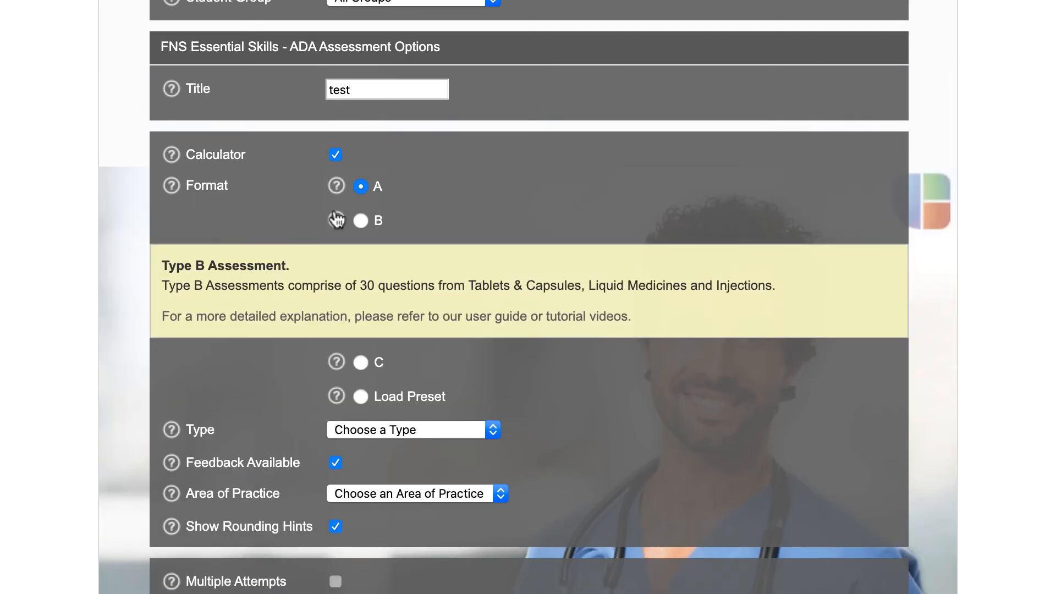
left_click(336, 220)
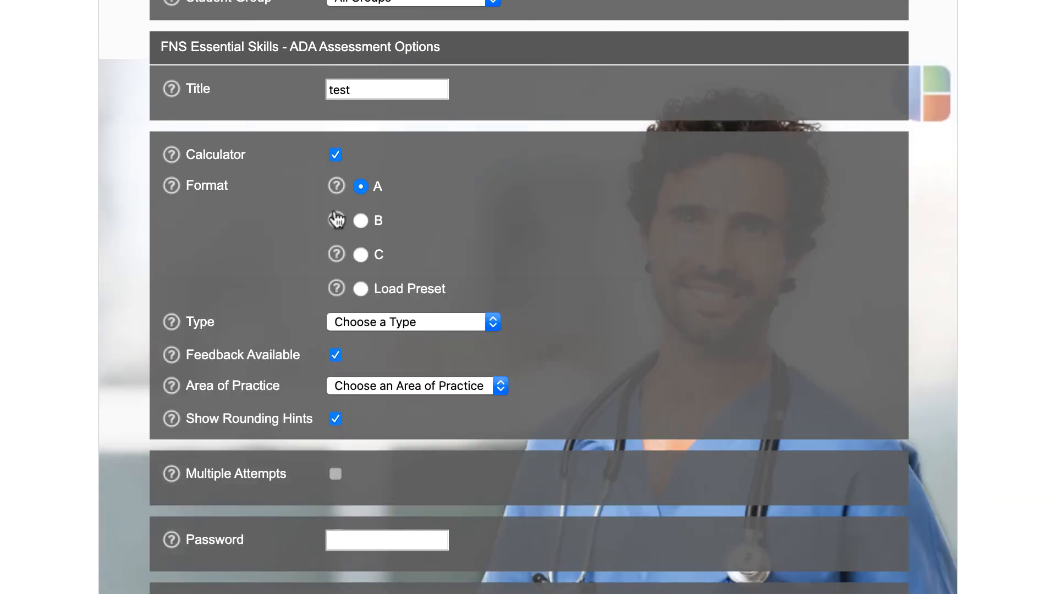
left_click(336, 254)
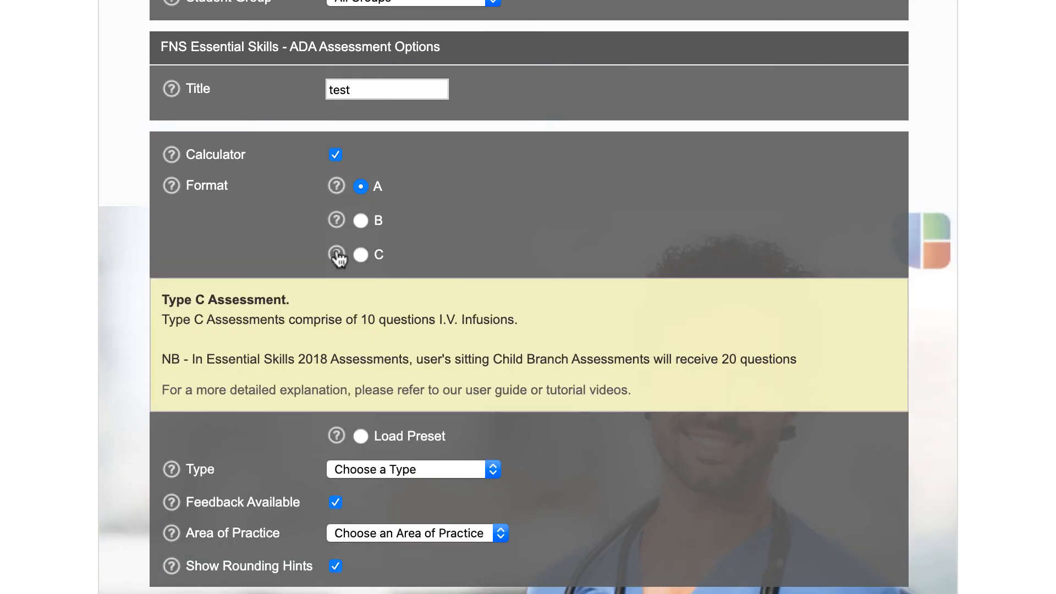
left_click(337, 254)
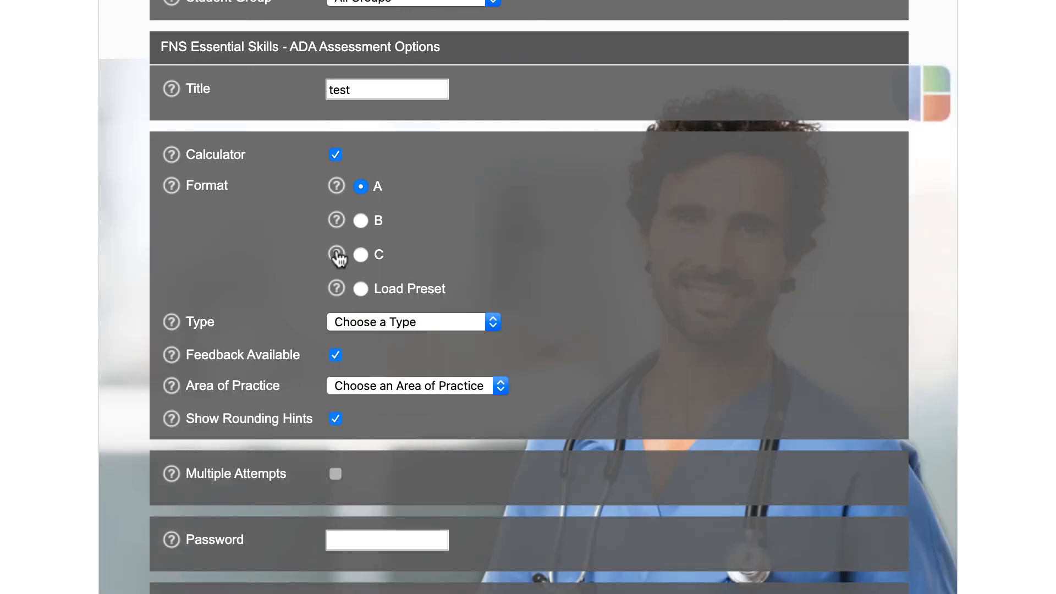
left_click(336, 186)
Step: Set the assessment type to Formative and the area of practice to Adult
left_click(448, 323)
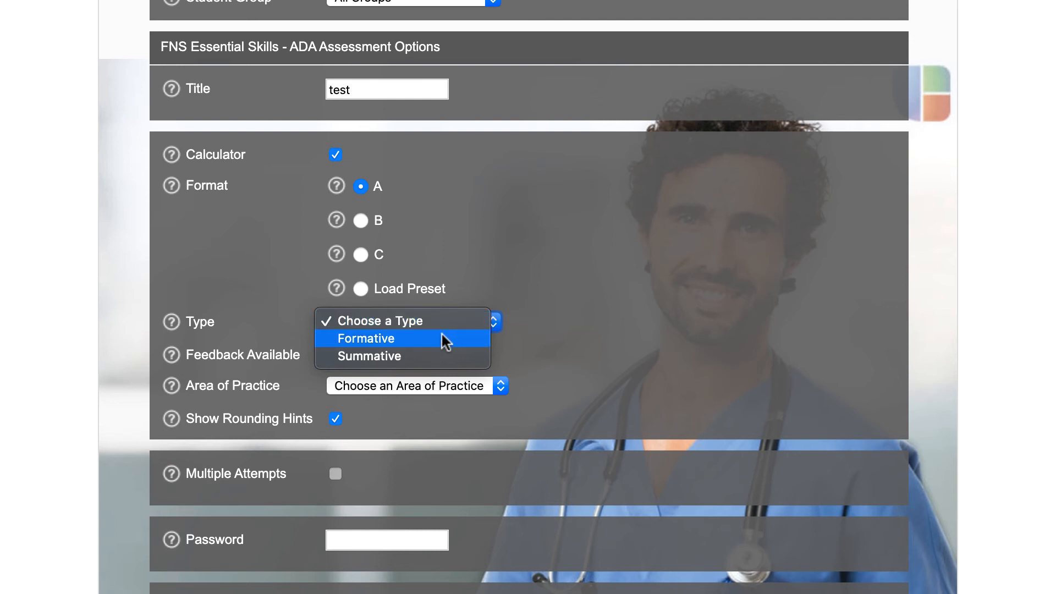
left_click(441, 332)
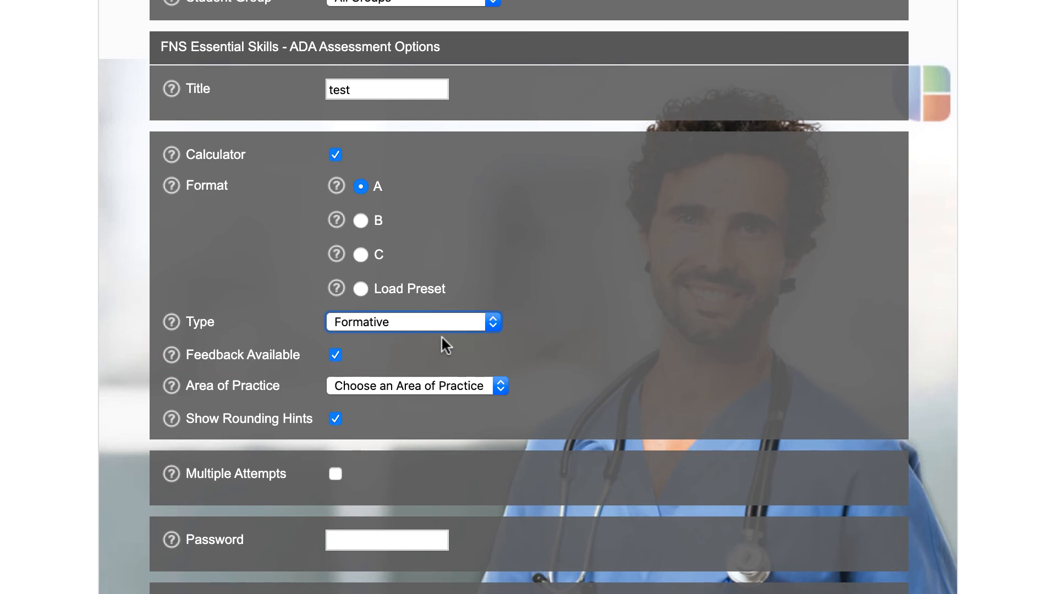
left_click(440, 385)
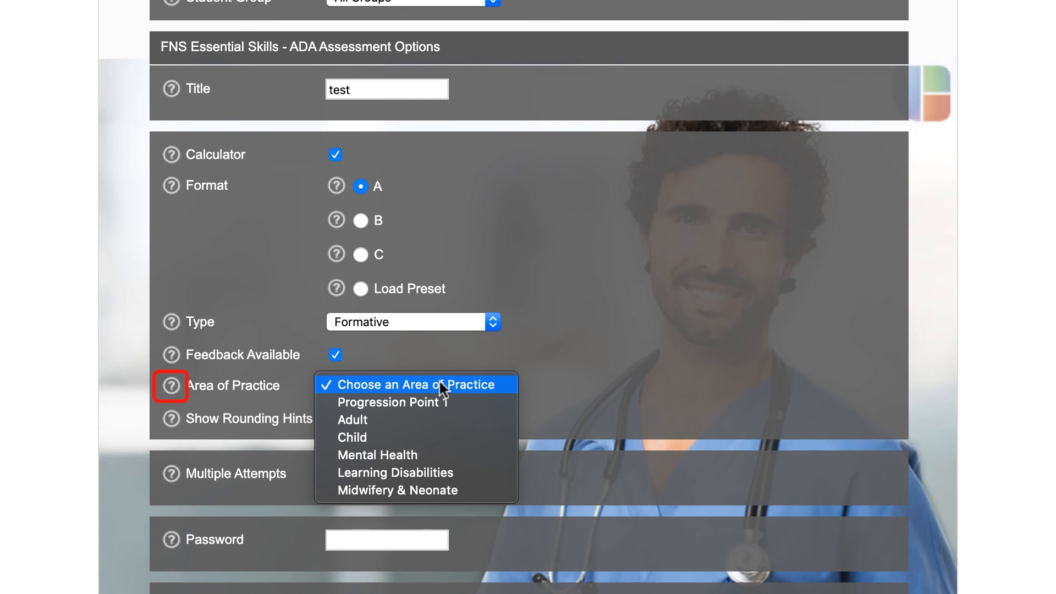
left_click(433, 418)
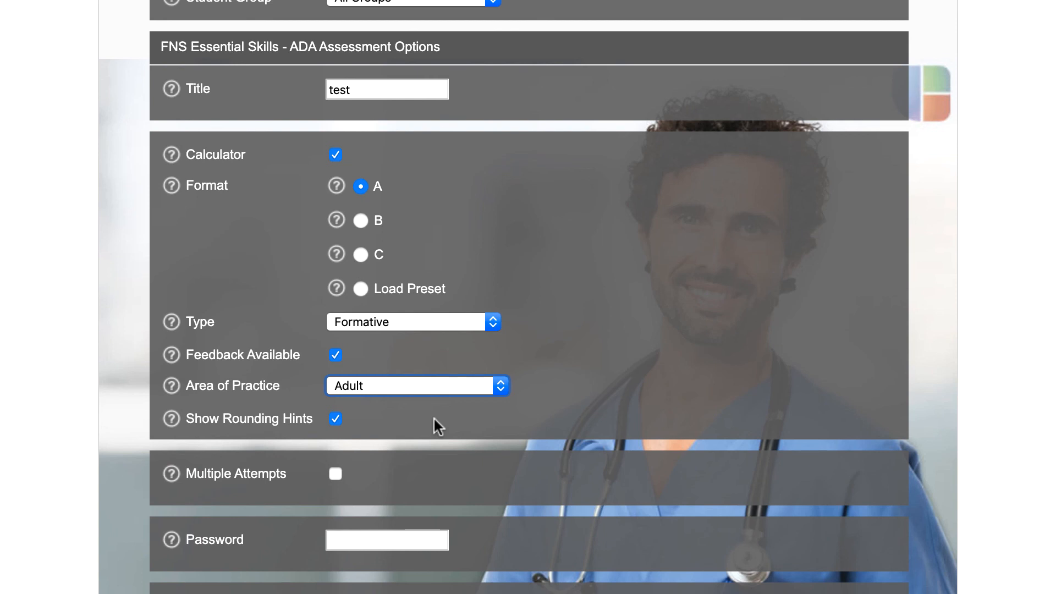
Step: Enable multiple attempts and allow 3 attempts
left_click(335, 473)
double_click(409, 474)
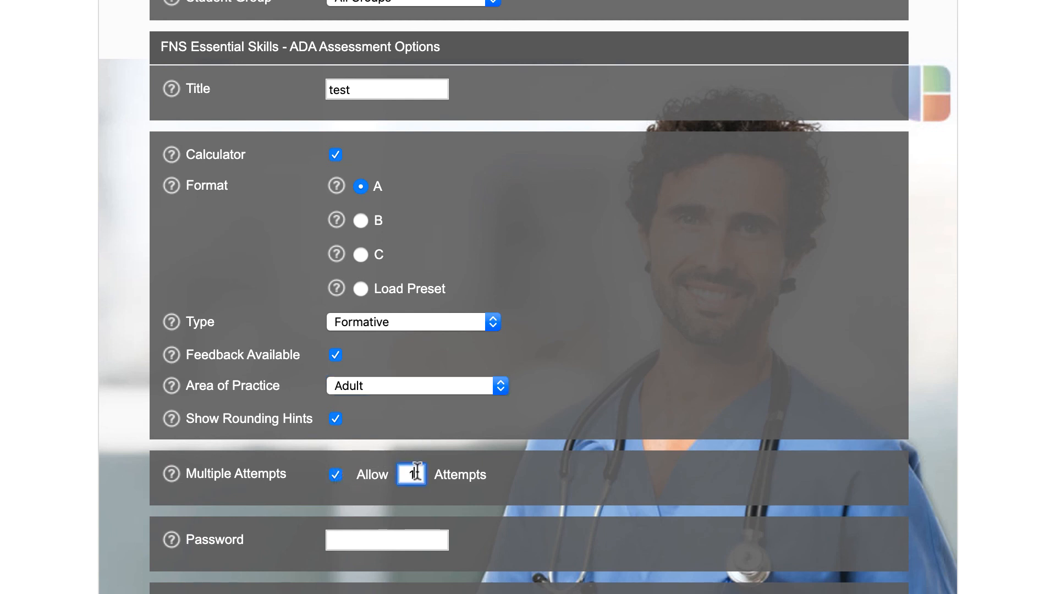
key("BackSpace")
type("3")
Step: Enter the assessment password and submit the assessment booking
left_click(412, 535)
type("safe")
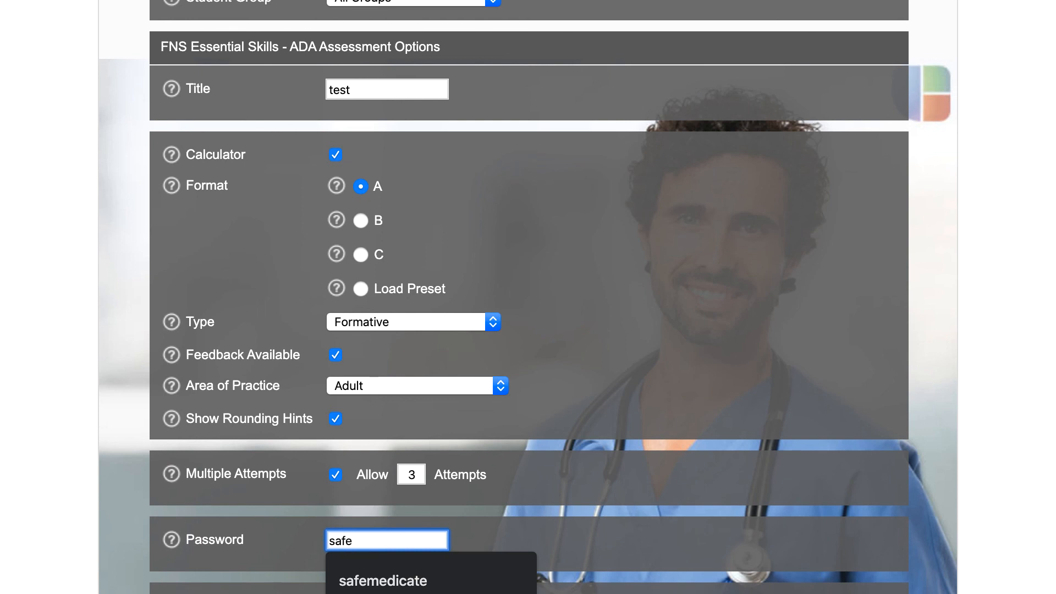
type("medicate")
left_click(526, 539)
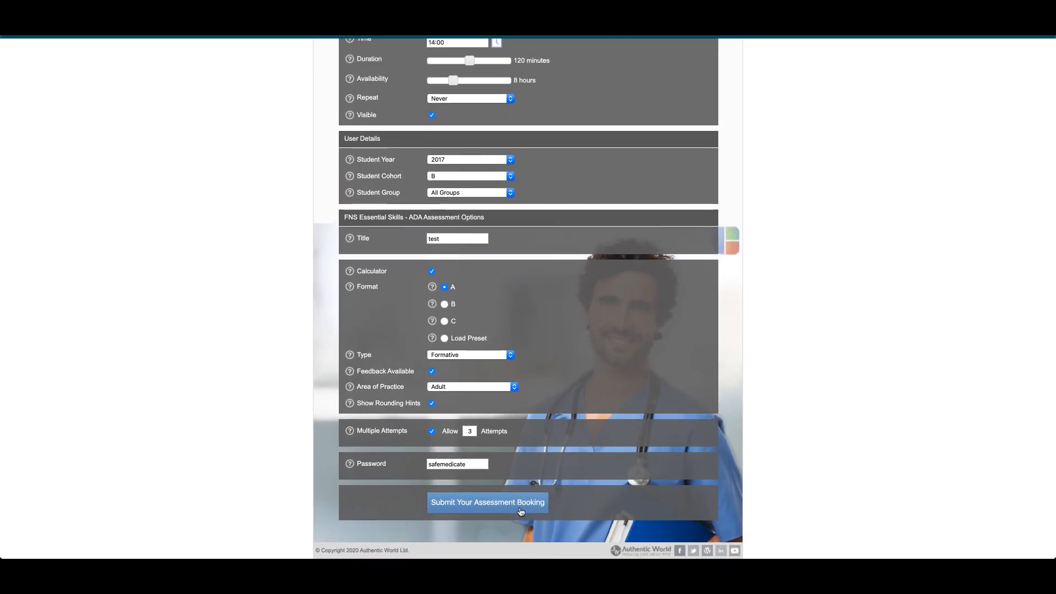
left_click(521, 511)
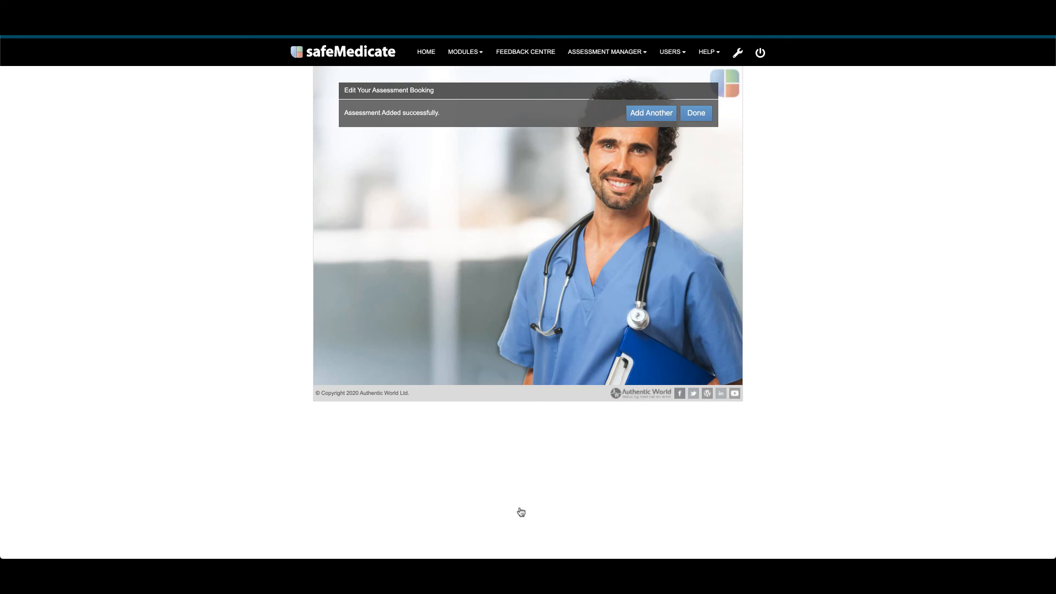